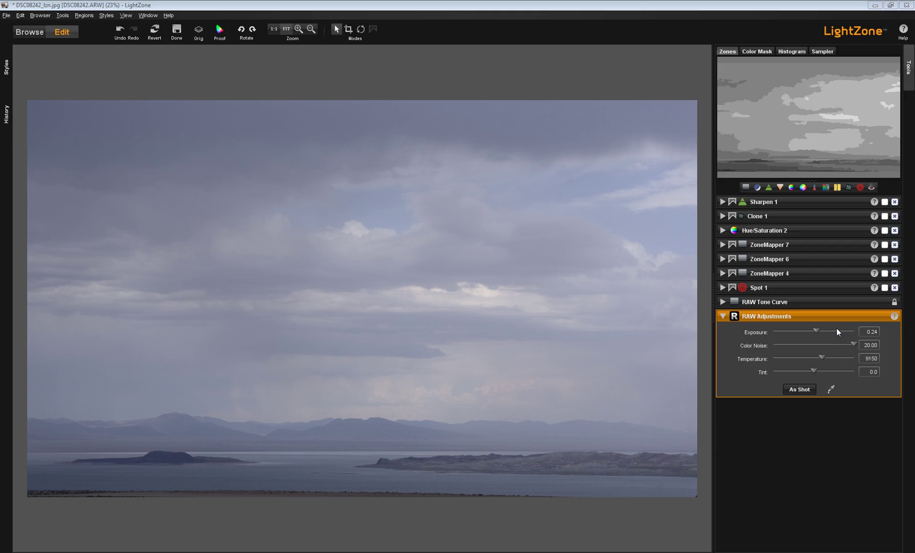
- Collapse the RAW Adjustments panel so only the tool stack shows
left_click(722, 317)
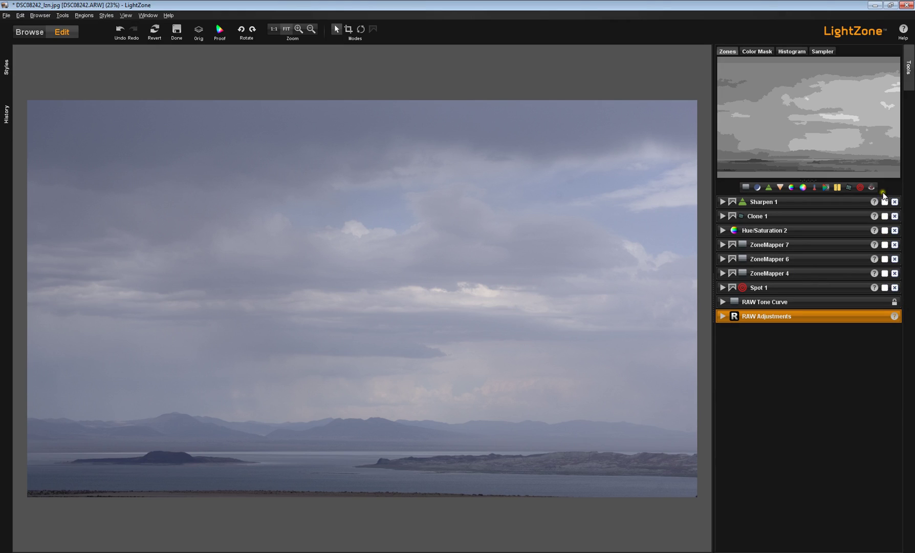
- Turn on Spot 1 sky retouching with its spot region outlines hidden
left_click(816, 290)
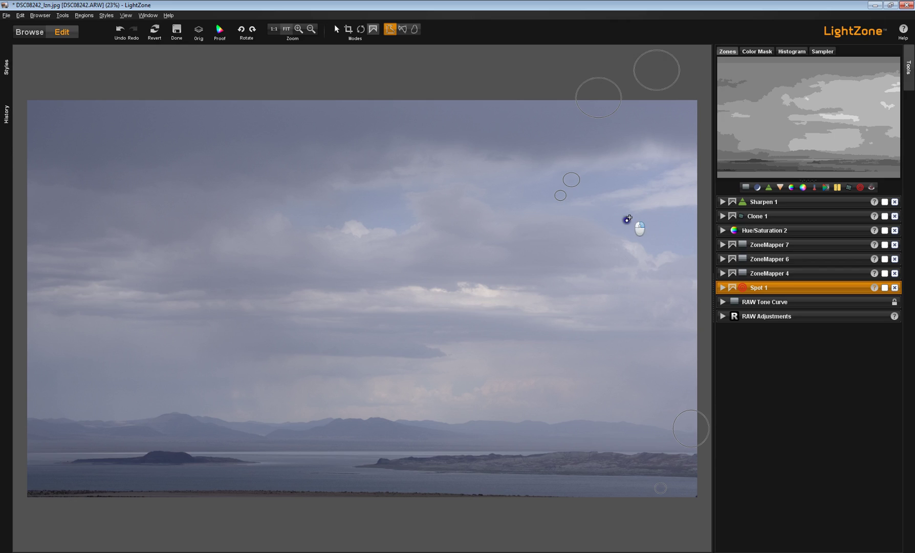
left_click(648, 226)
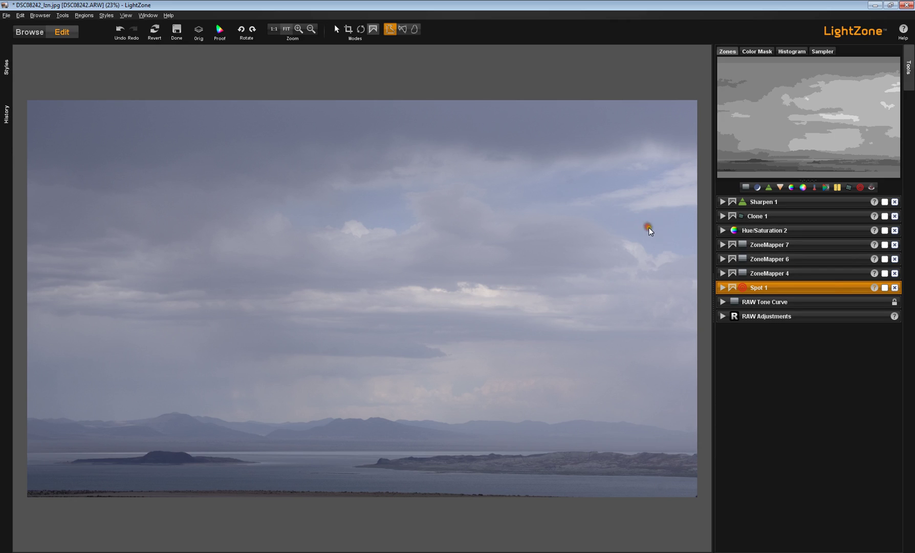
left_click(884, 288)
left_click(885, 288)
- Enable ZoneMapper 4's Hard Light, inverted-mask adjustment to darken the whole photo
left_click(809, 273)
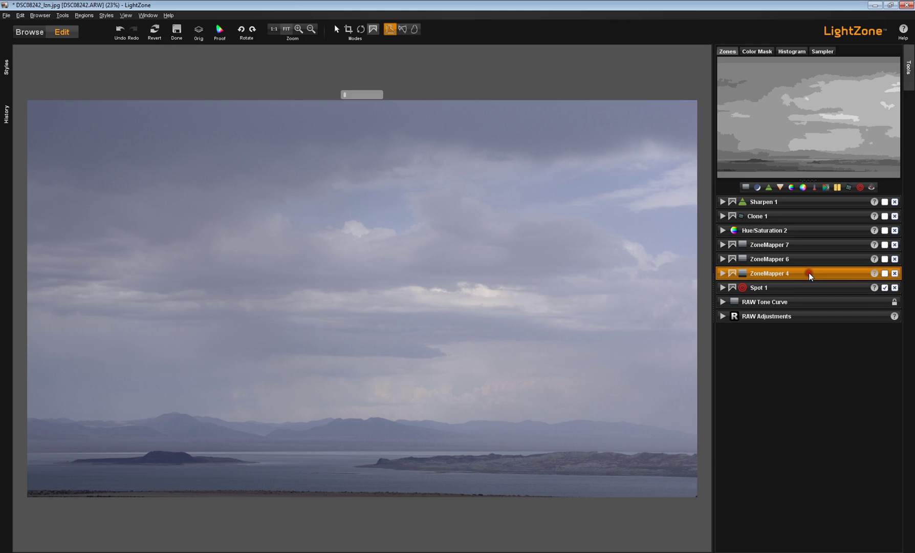
left_click(724, 273)
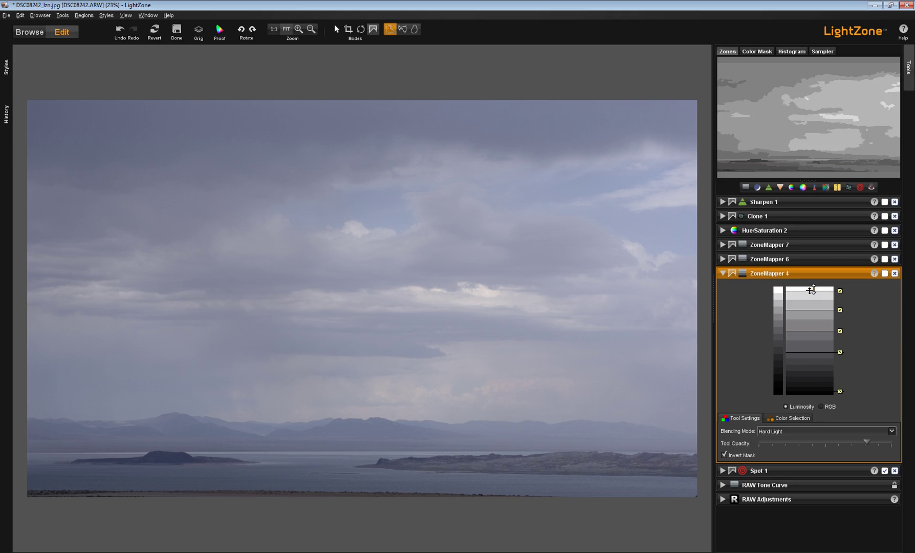
left_click(885, 273)
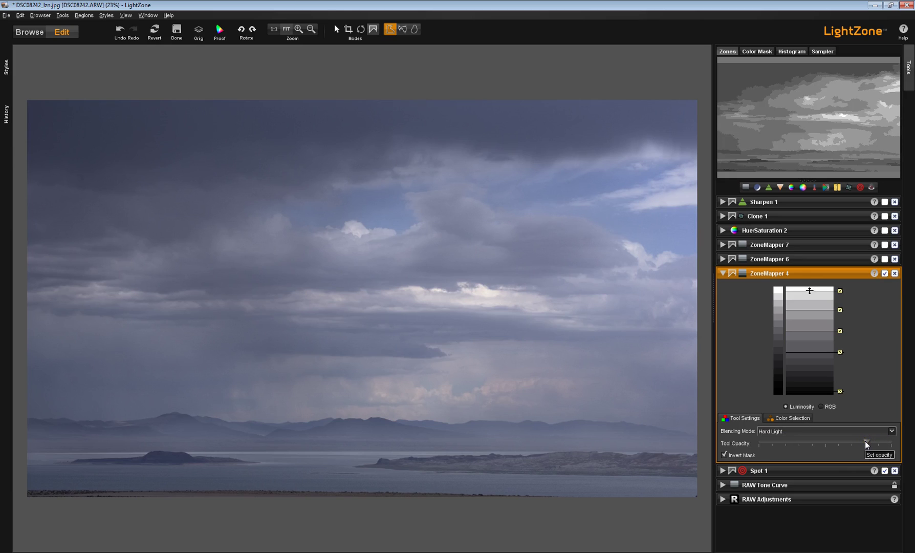
left_click(757, 325)
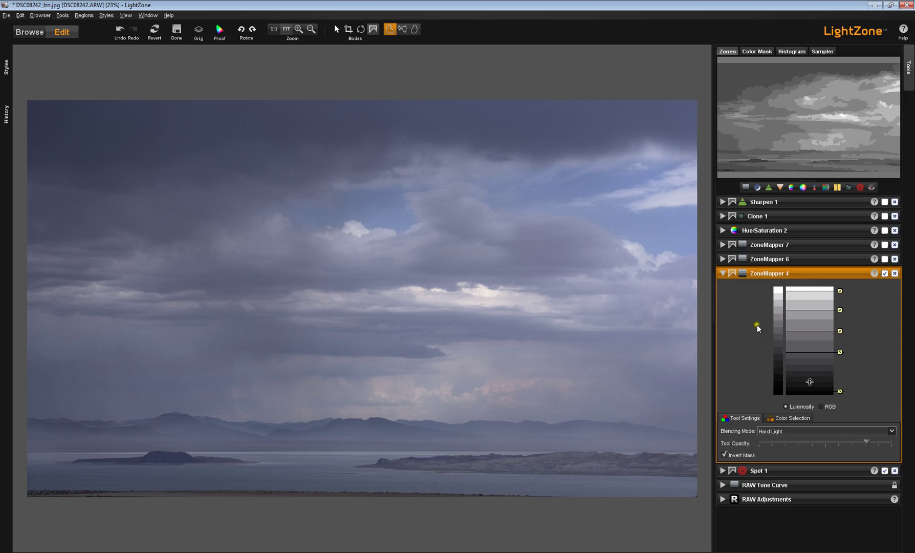
left_click(723, 273)
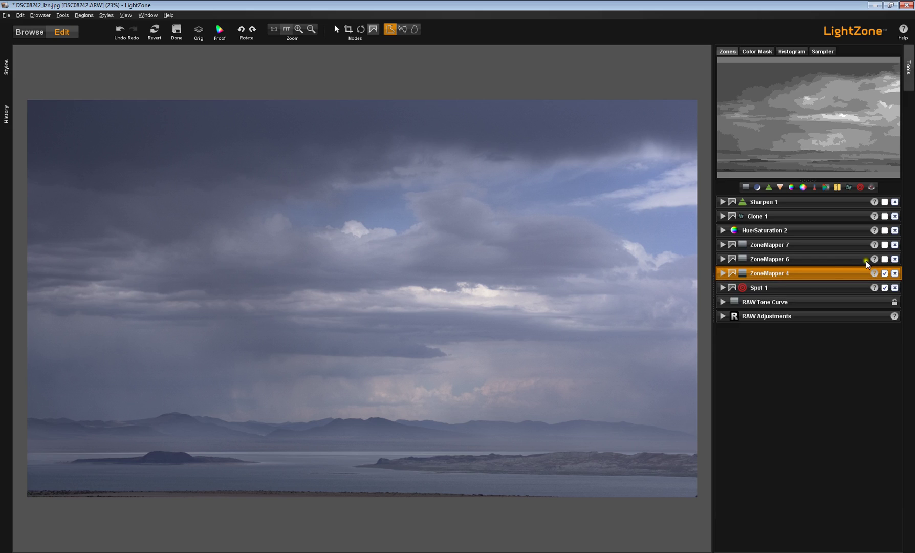
- Enable ZoneMapper 6 to deepen the sky, toggling it off and on to compare
left_click(722, 259)
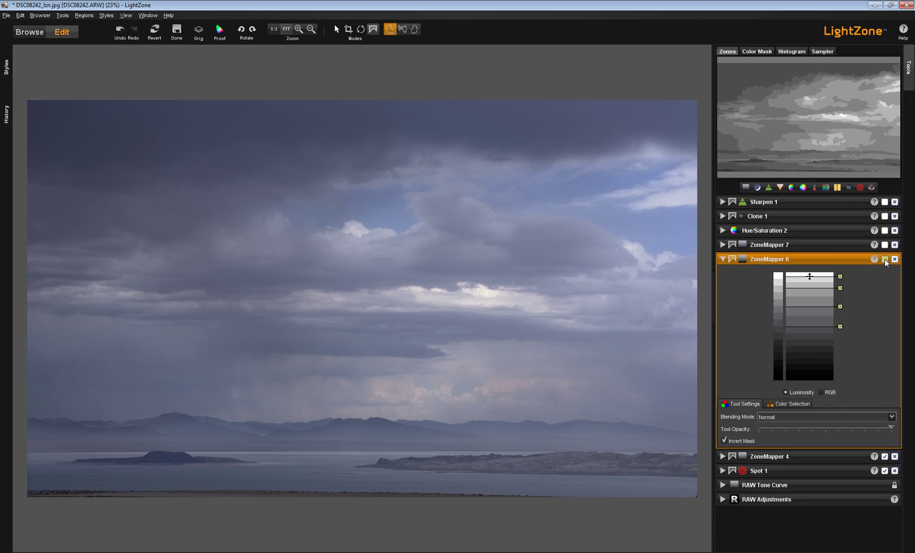
left_click(884, 260)
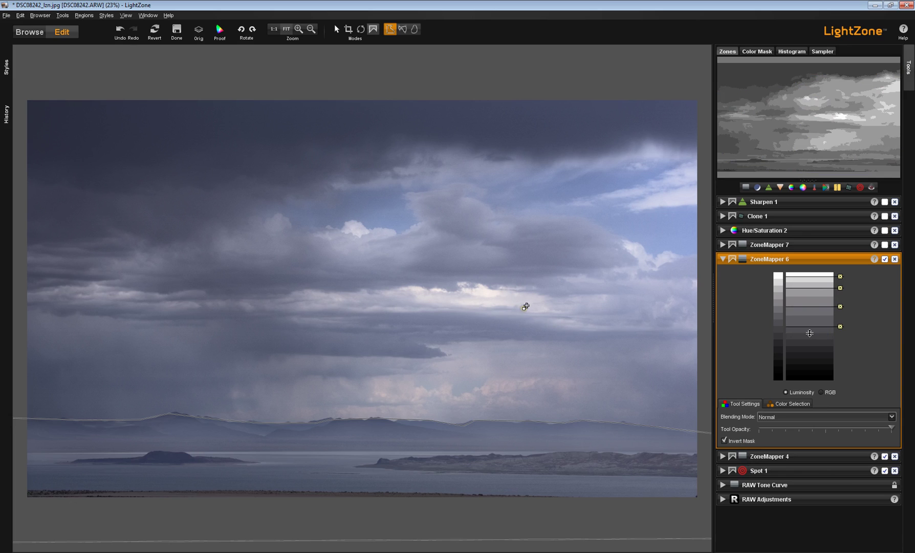
left_click(885, 260)
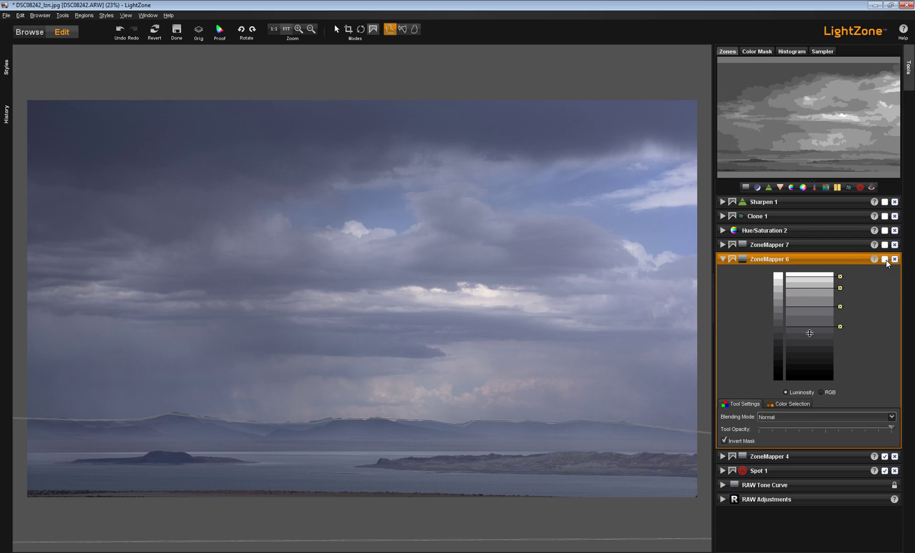
left_click(885, 259)
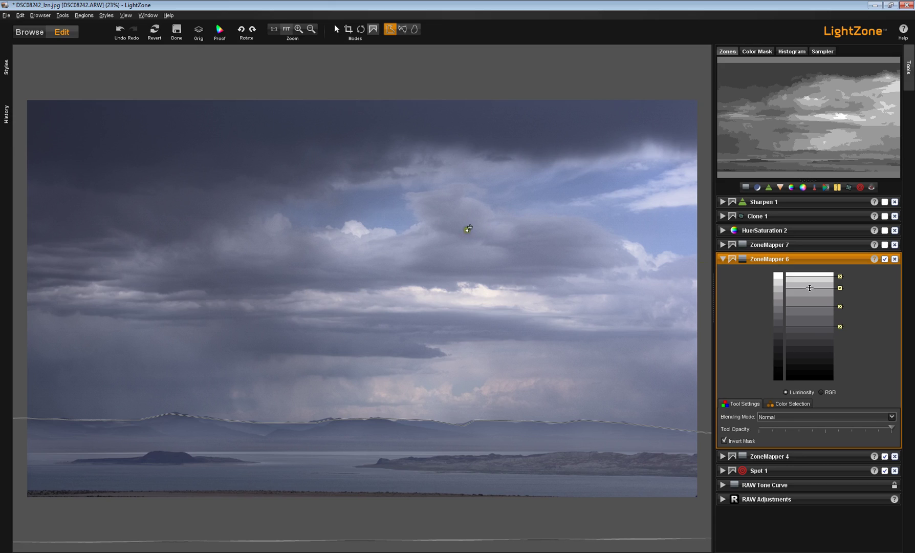
- Enable ZoneMapper 7 to darken the lake and foreground, with its ridge region outline hidden
left_click(723, 259)
left_click(843, 244)
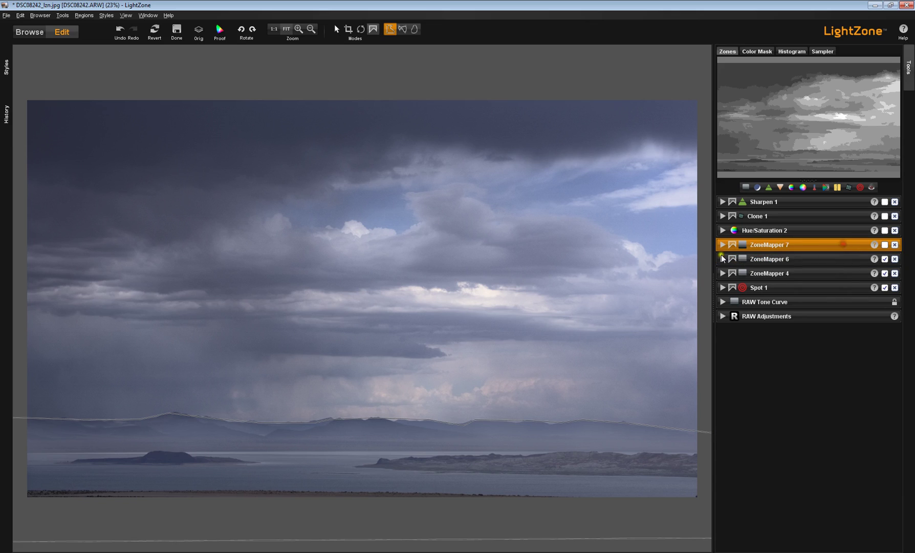
left_click(722, 245)
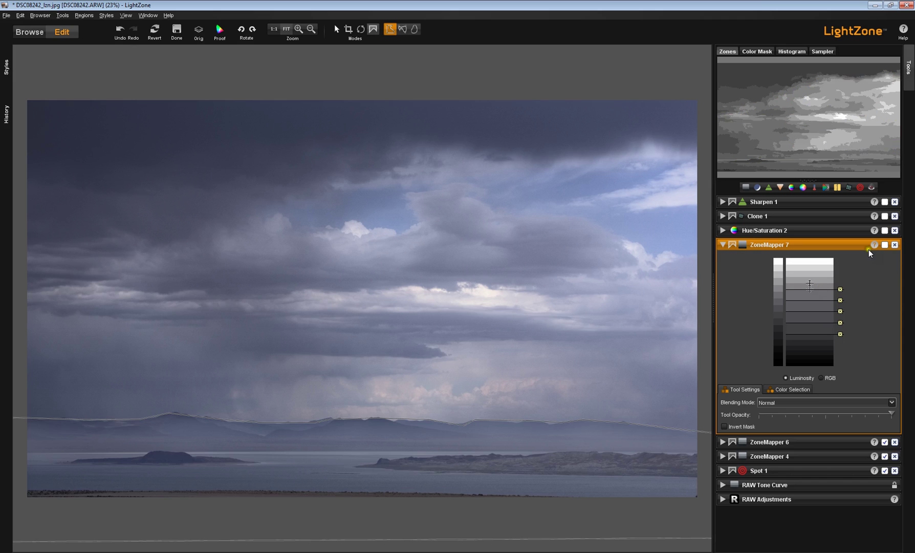
left_click(885, 245)
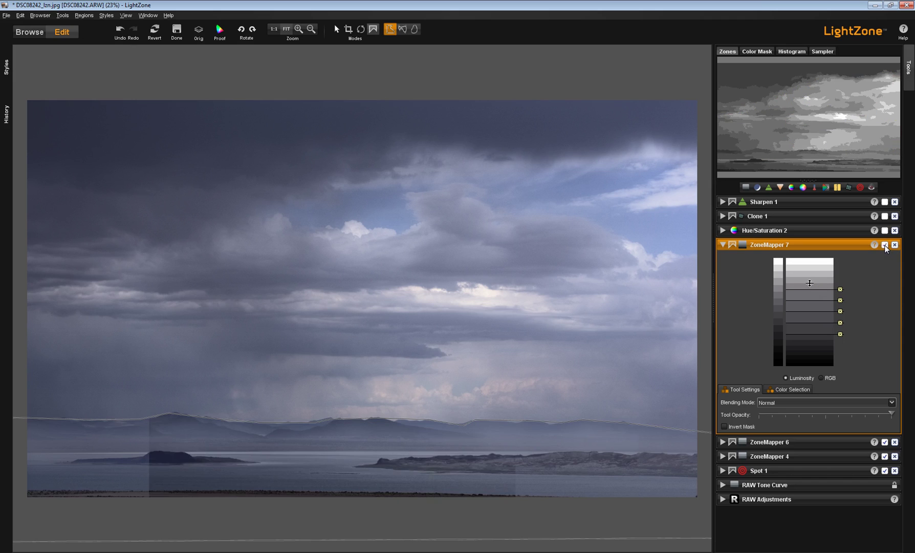
left_click(813, 441)
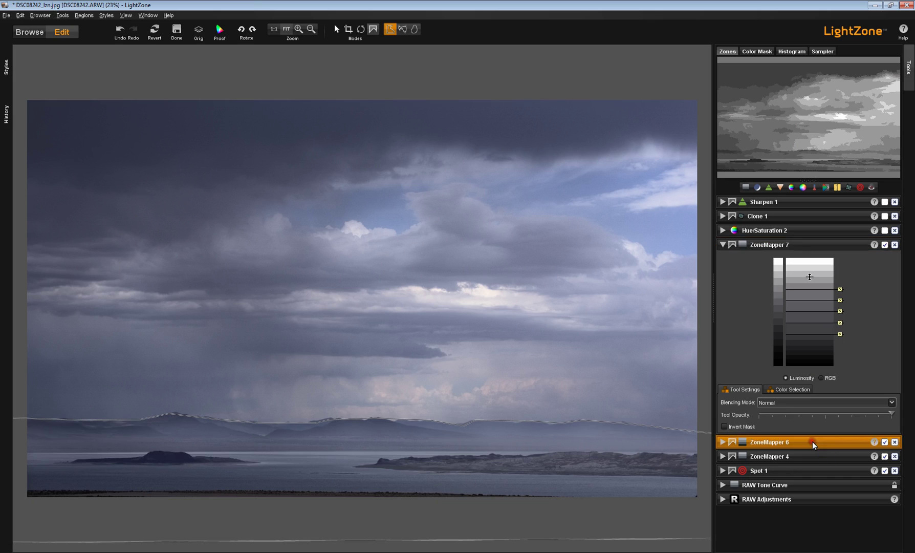
left_click(856, 245)
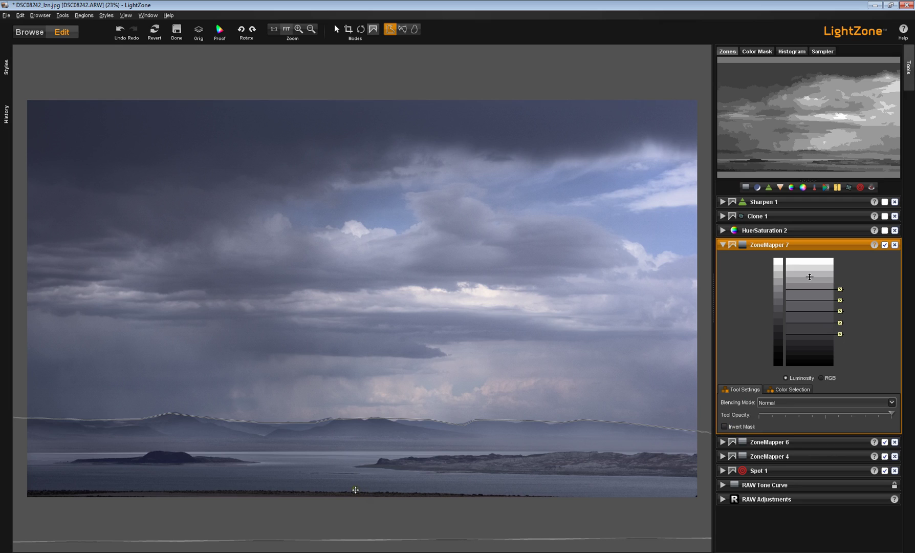
left_click(364, 475)
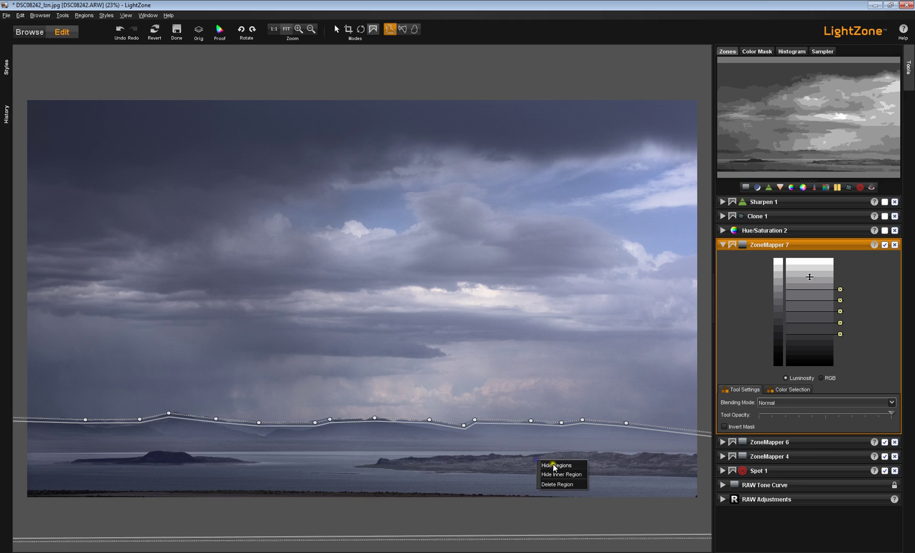
left_click(555, 464)
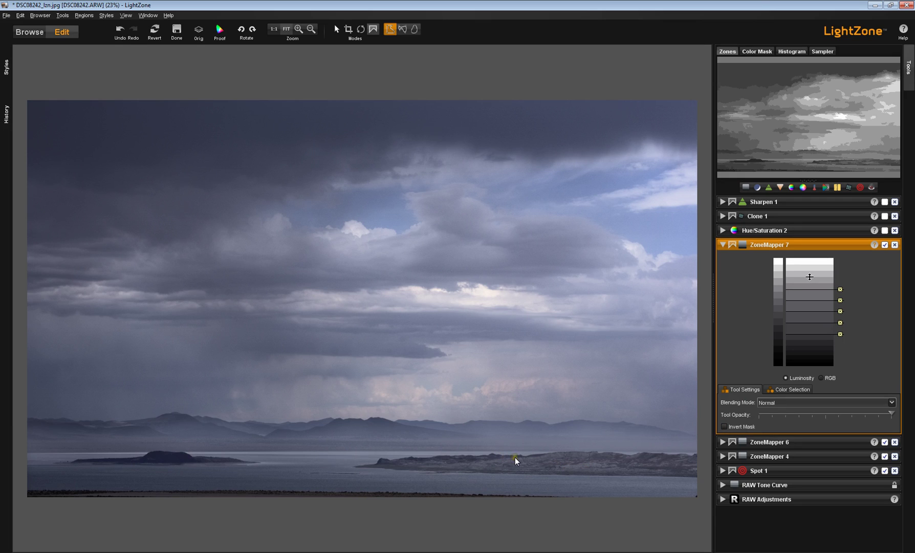
- Enable Hue/Saturation 2 with a sampled photo colour, Saturation and Vibrance at 22
left_click(722, 246)
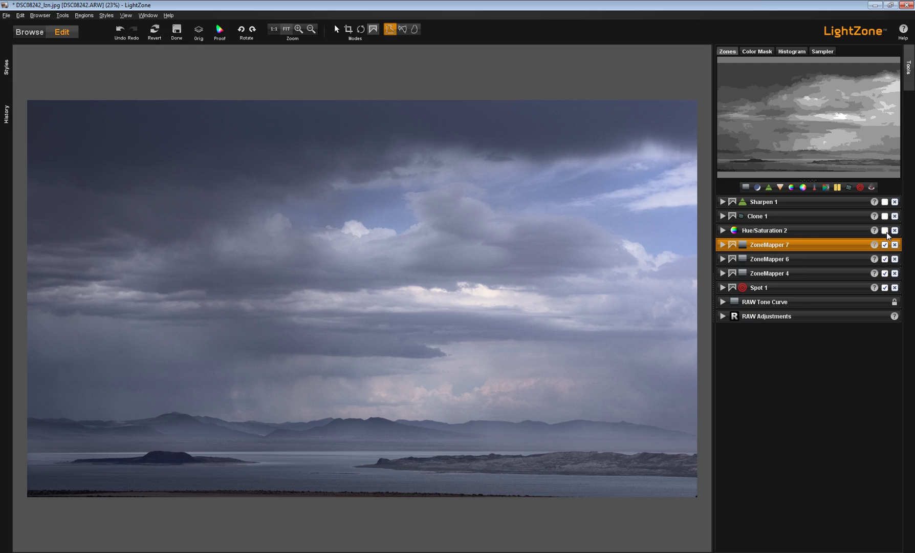
left_click(723, 231)
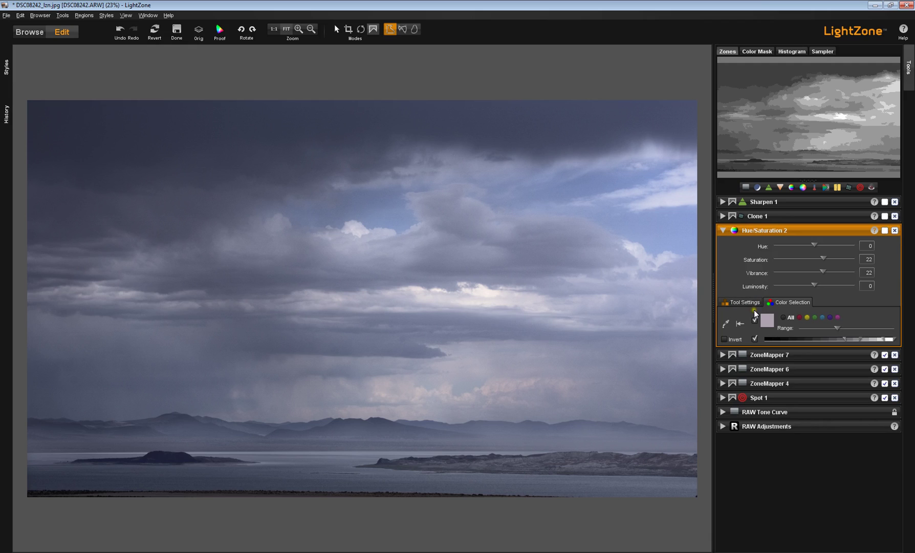
left_click(728, 324)
left_click(527, 383)
left_click(885, 231)
left_click(724, 230)
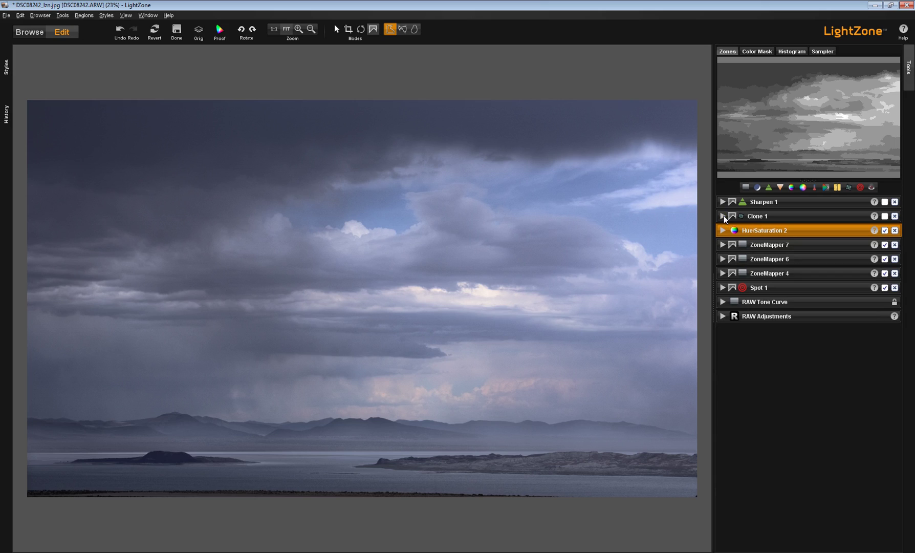
- Turn on Clone 1 retouching with Normal blending
left_click(724, 215)
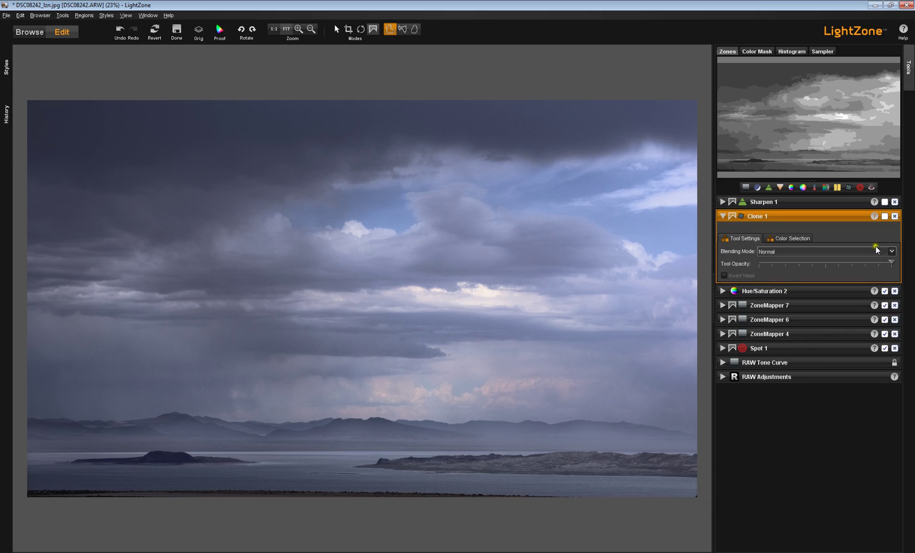
left_click(885, 216)
left_click(722, 216)
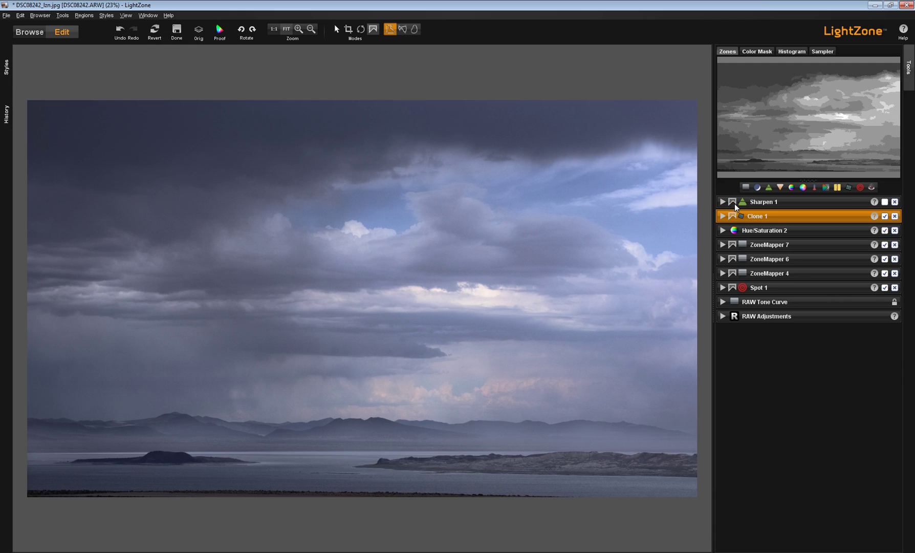
- Switch on Sharpen 1 at the top of the tool stack for a crisper image
left_click(766, 244)
left_click(885, 202)
left_click(886, 202)
left_click(885, 202)
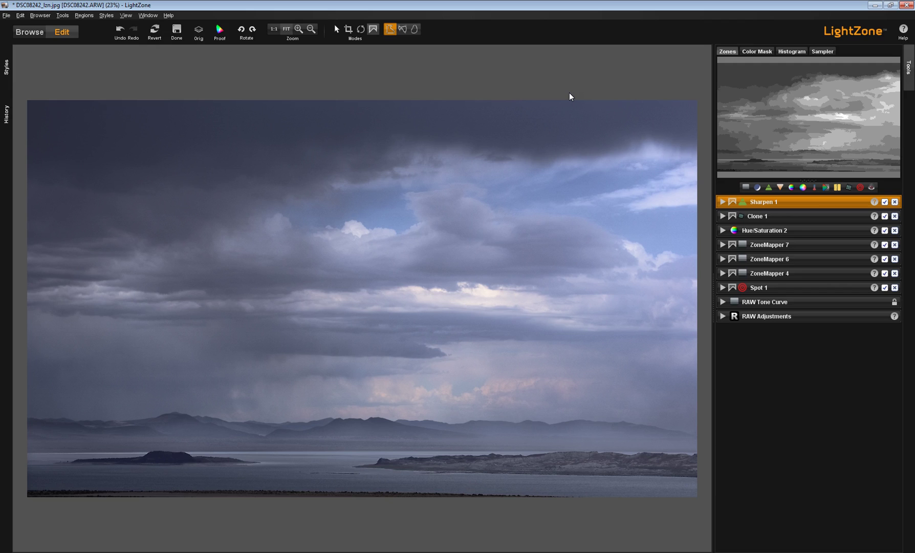
left_click(199, 32)
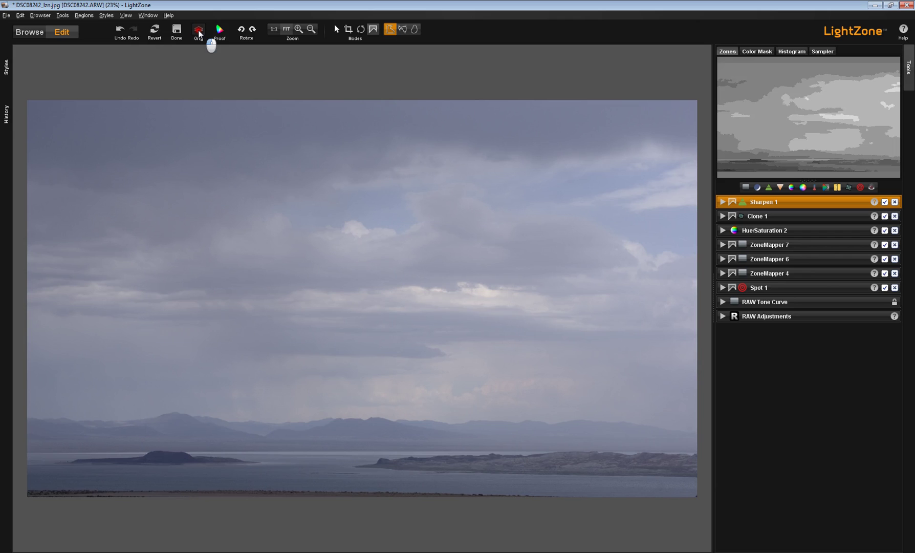
left_click(198, 32)
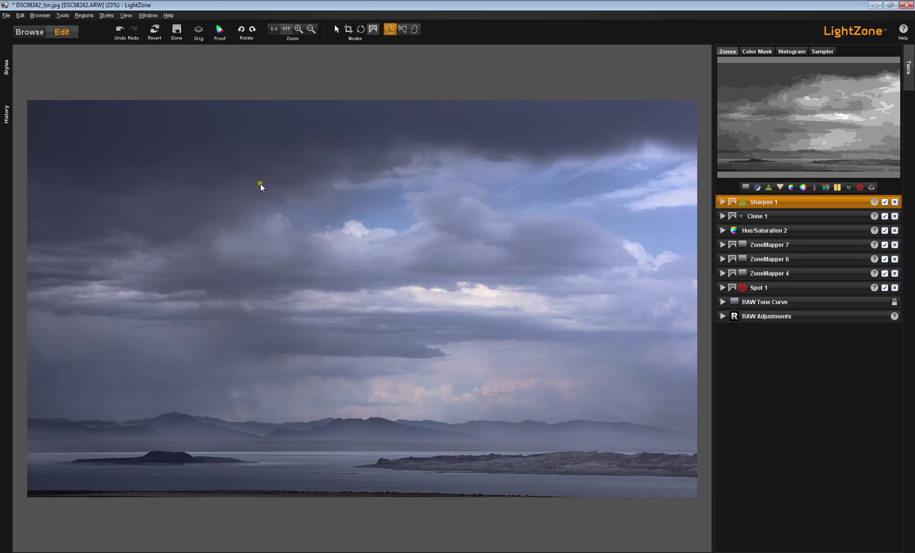